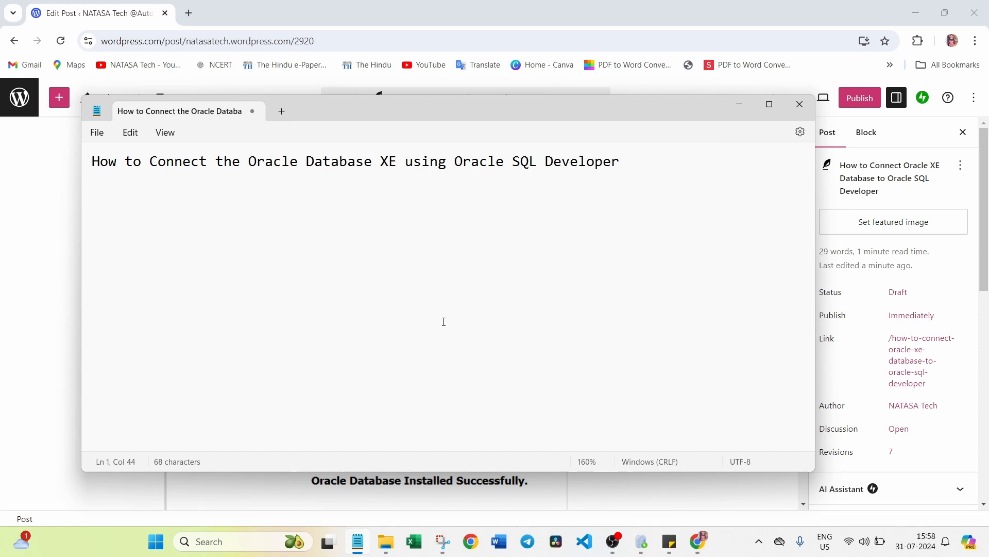
Close the Notepad notes to reveal the WordPress draft with the installer screenshots
click(48, 317)
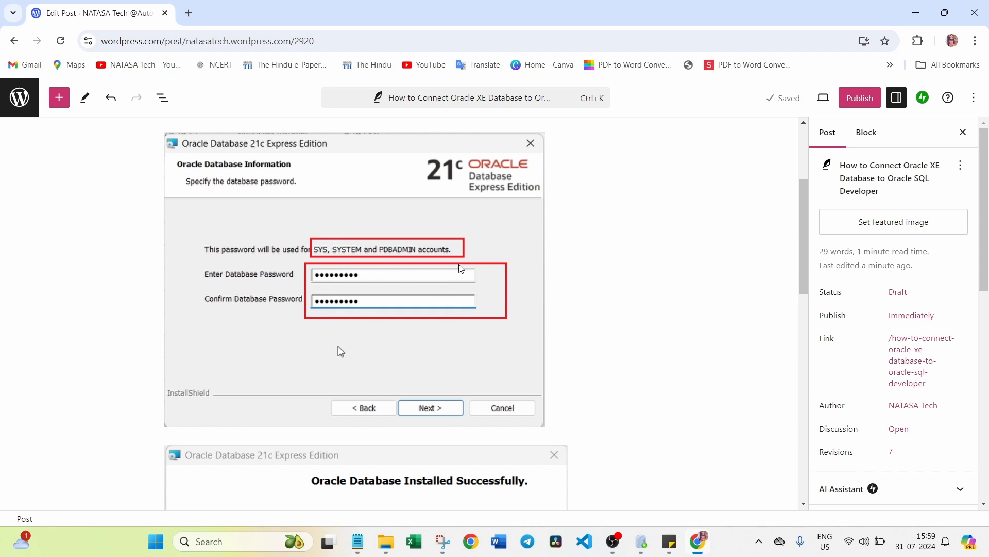
scroll(459, 268, down, 2)
scroll(464, 309, down, 2)
scroll(467, 393, down, 1)
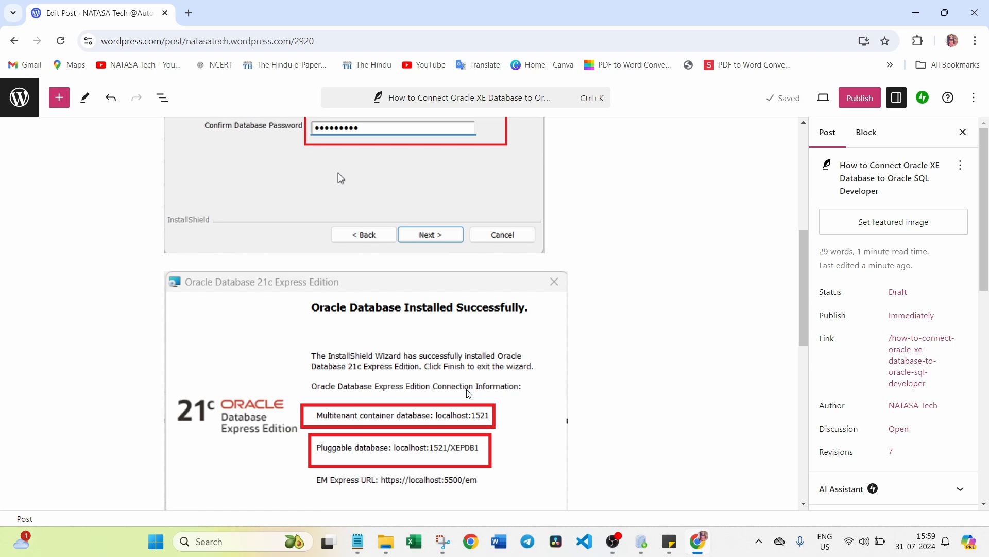
scroll(468, 393, down, 1)
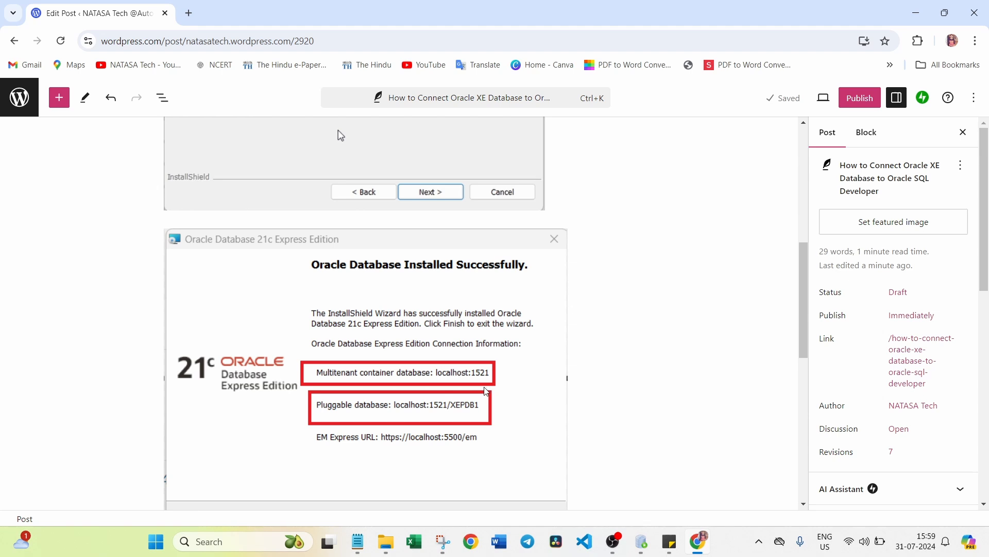
scroll(486, 390, up, 2)
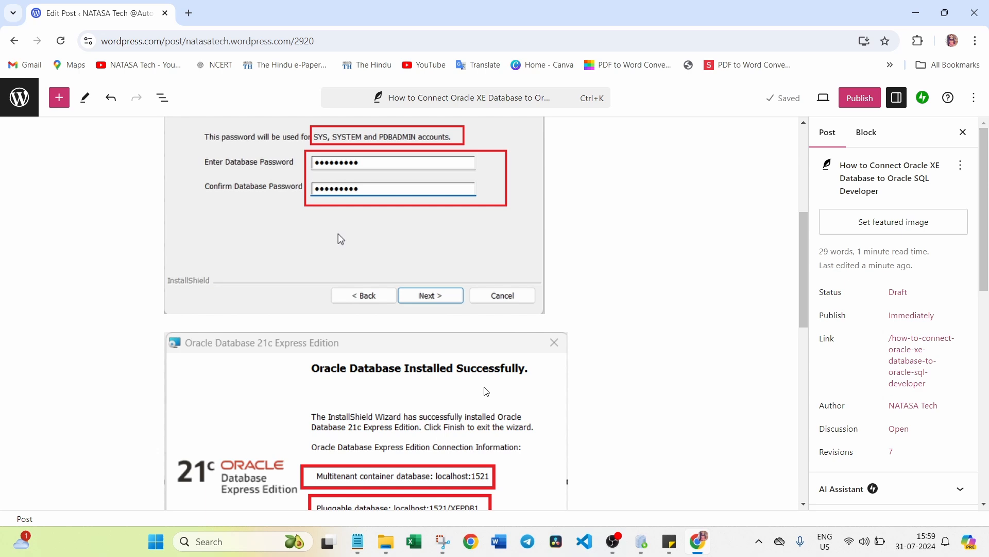
scroll(486, 390, up, 2)
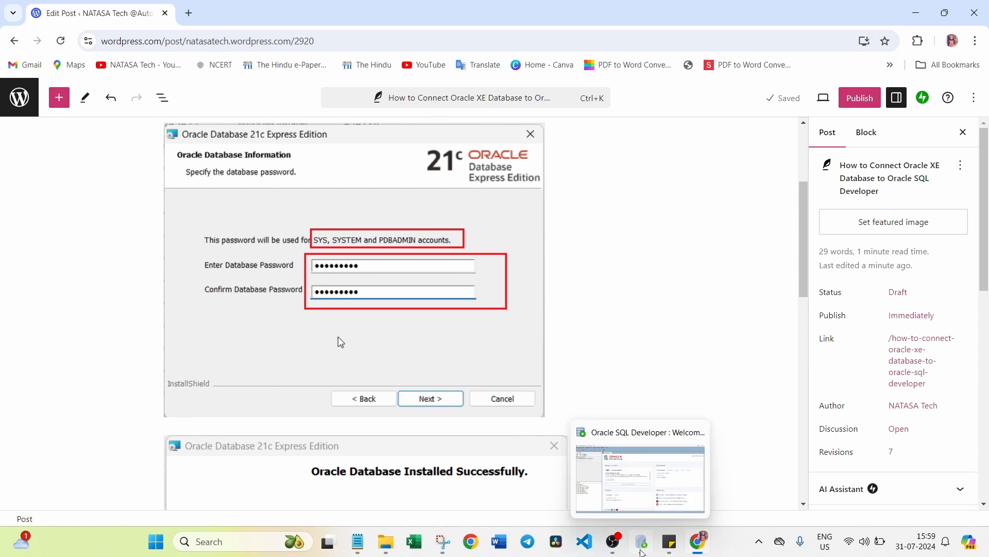
Start a new connection named XE for user SYSTEM, checking the blog post for reference
click(641, 541)
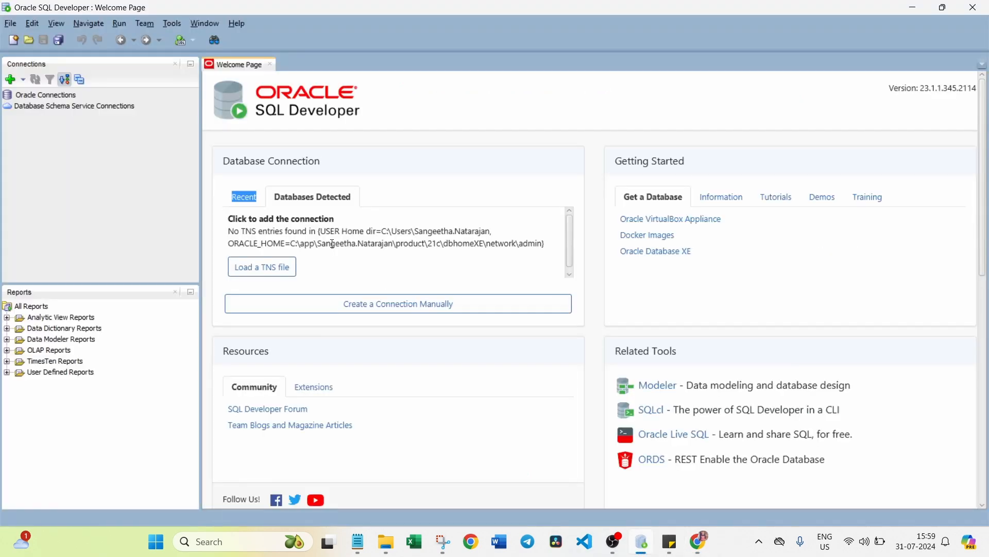
click(14, 79)
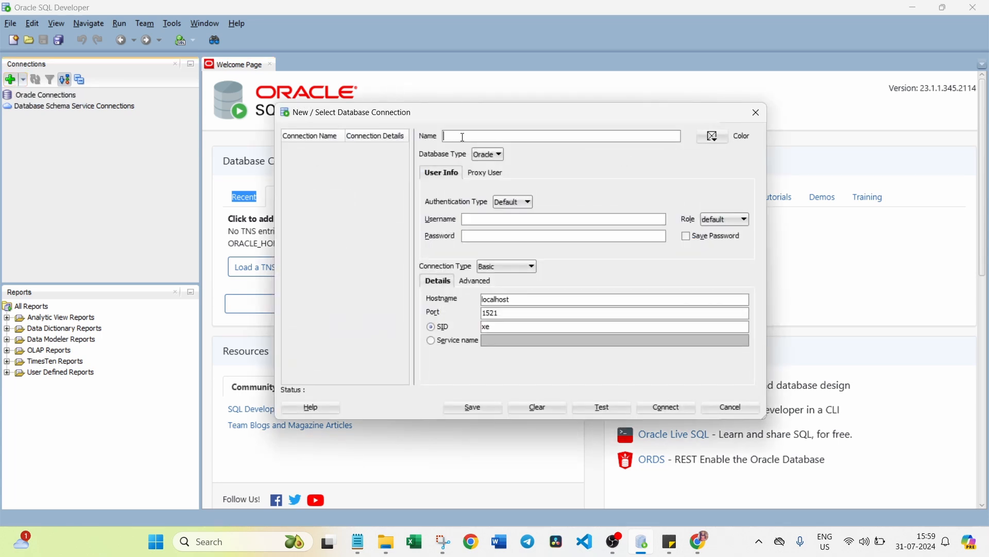
text(XE)
click(697, 542)
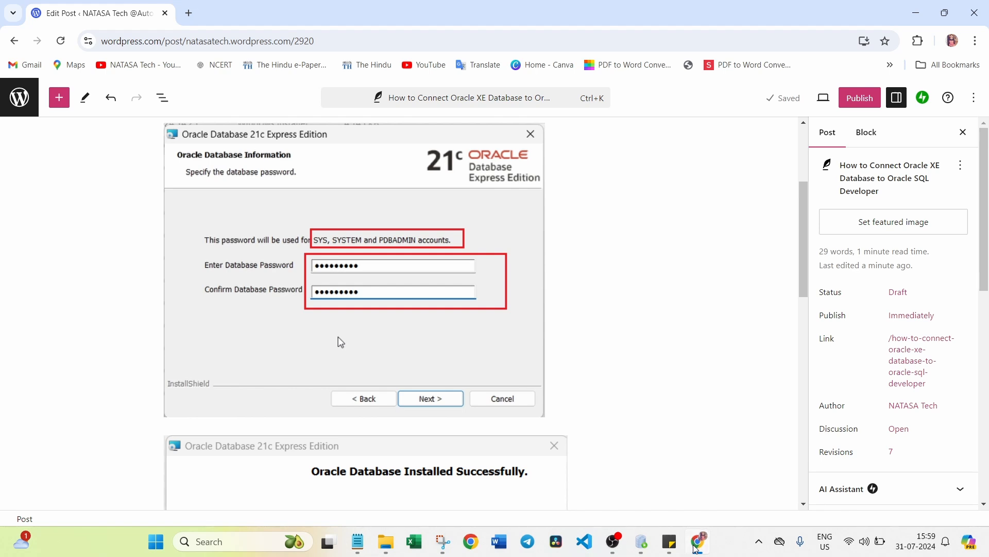
click(699, 541)
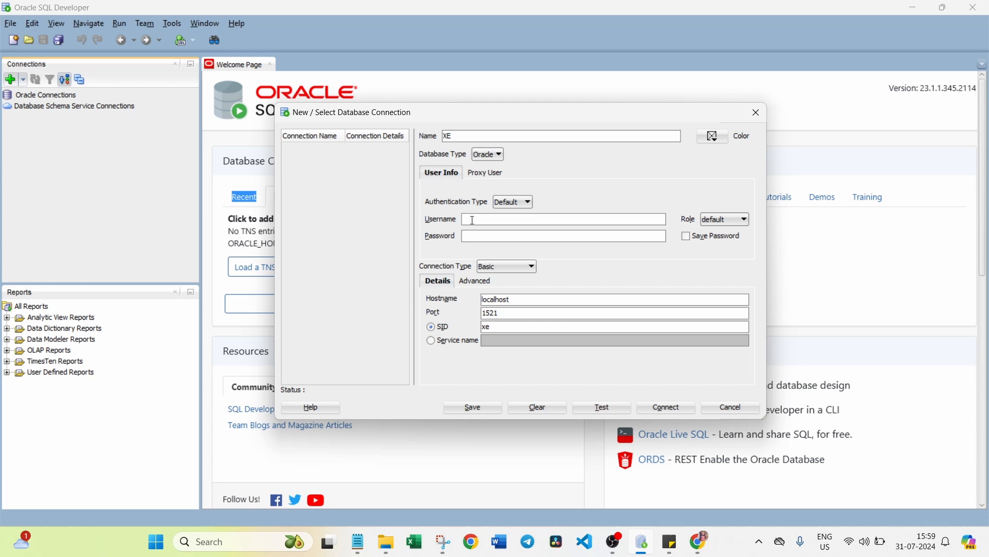
text(SYST)
text(EM)
click(471, 235)
Enter the password and keep localhost, port 1521, SID xe after checking the installer screenshots
click(698, 541)
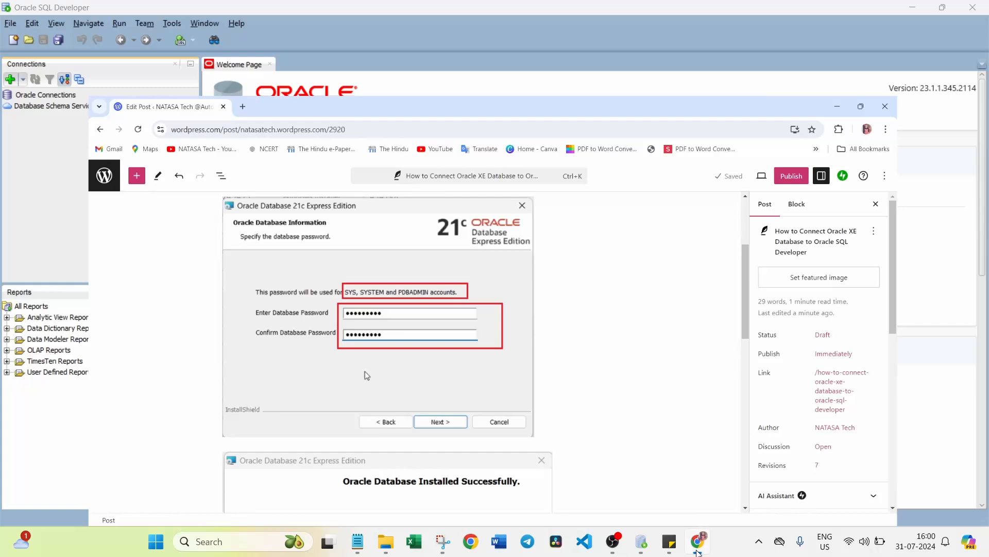
scroll(431, 384, down, 3)
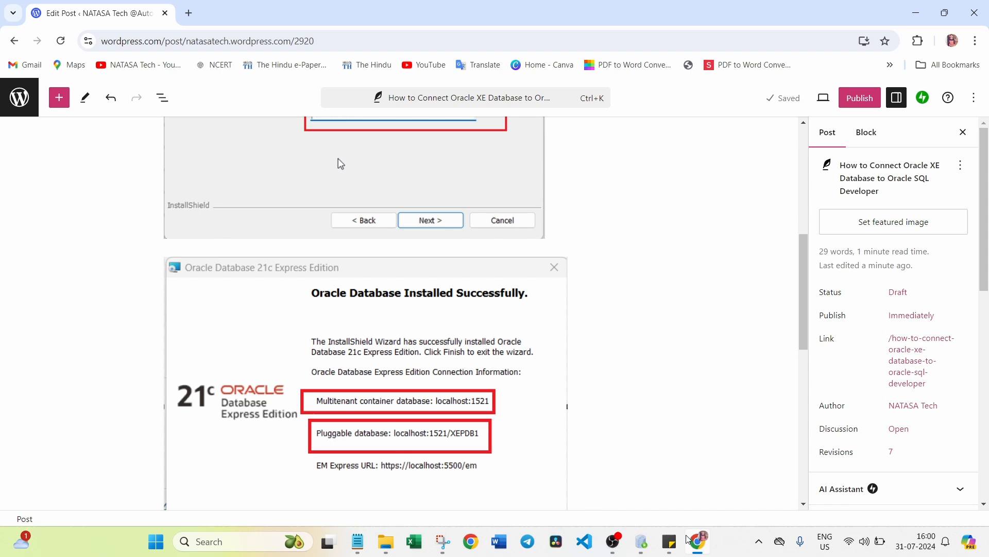
click(641, 541)
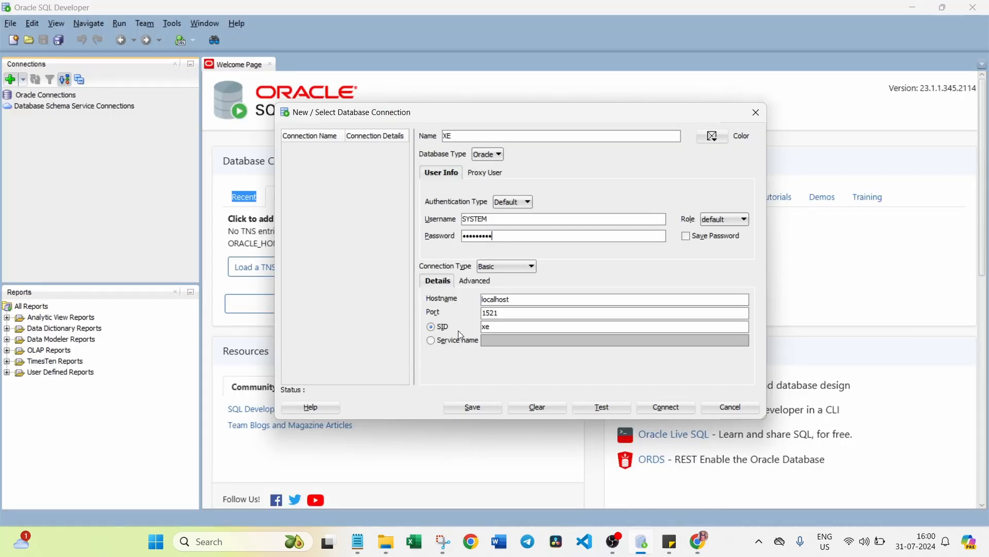
click(431, 326)
Connect to XE and expand its object tree down to the filtered tables list
click(671, 408)
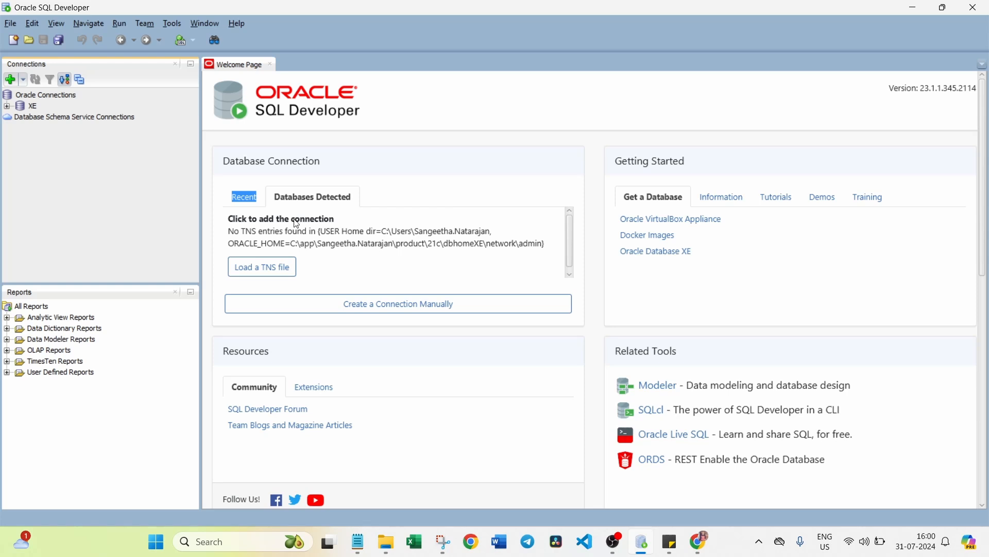
click(7, 105)
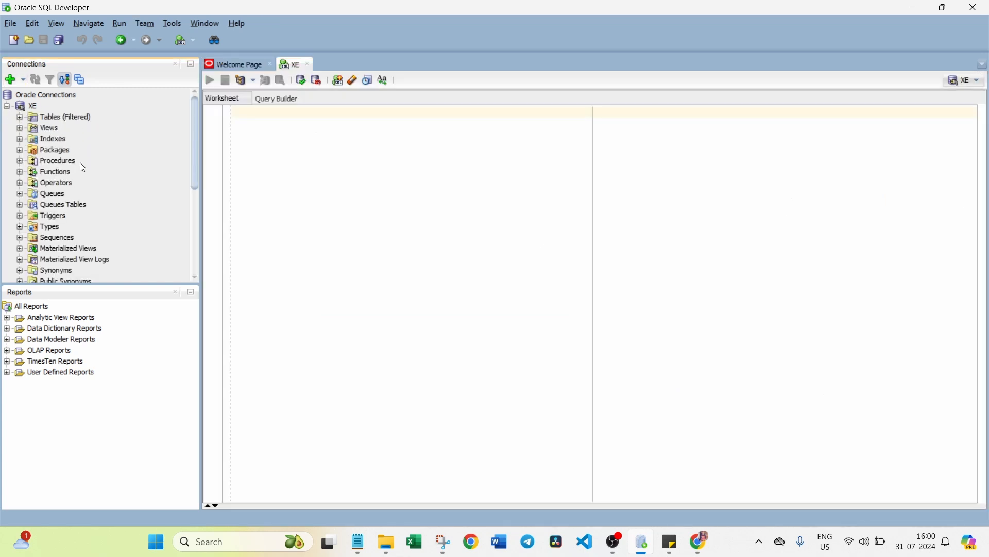
scroll(78, 207, down, 1)
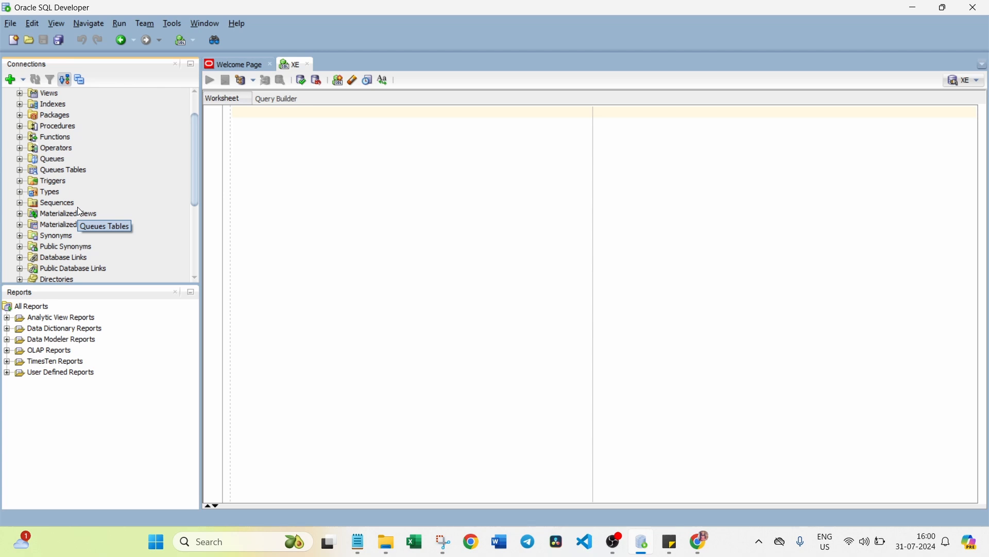
scroll(78, 206, down, 2)
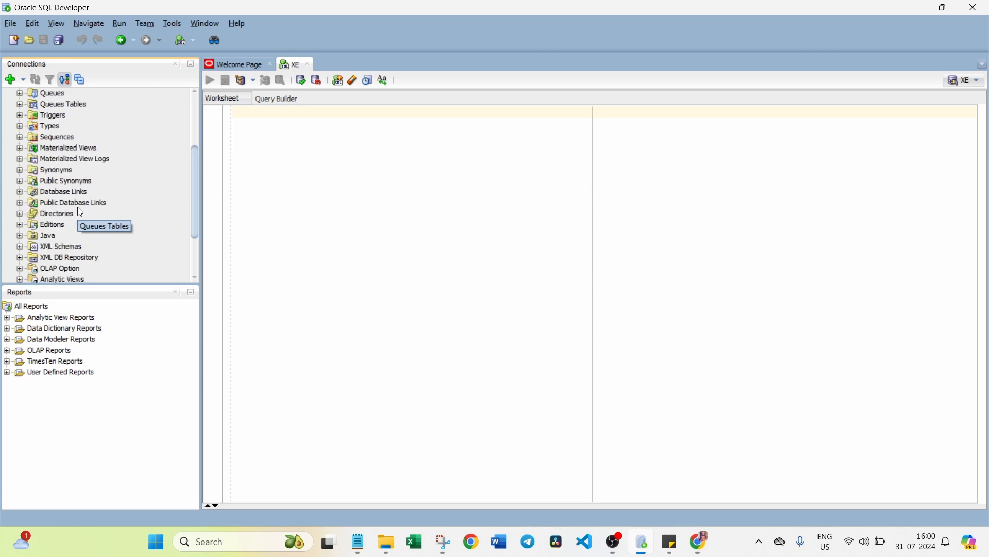
scroll(78, 207, down, 2)
scroll(78, 210, up, 3)
scroll(78, 211, up, 3)
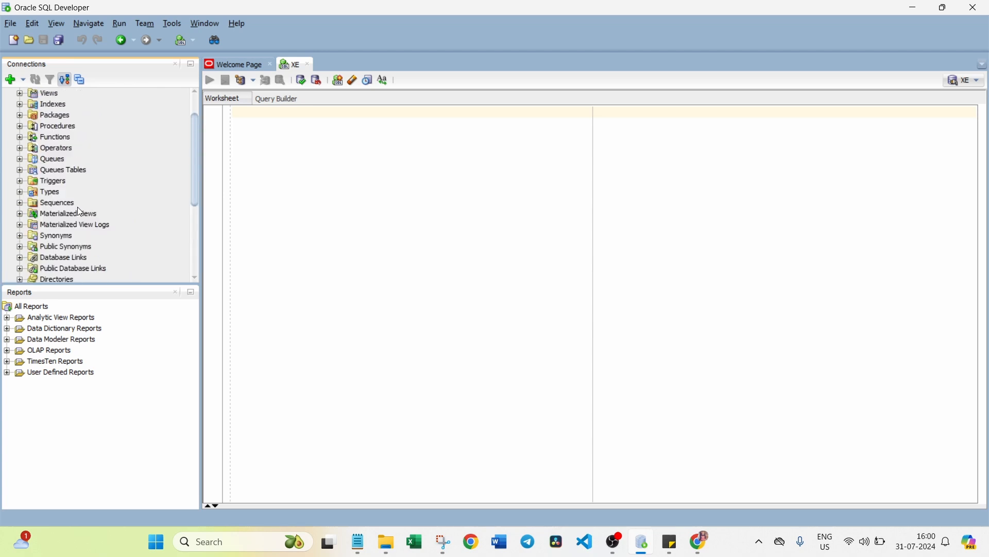
scroll(77, 210, up, 2)
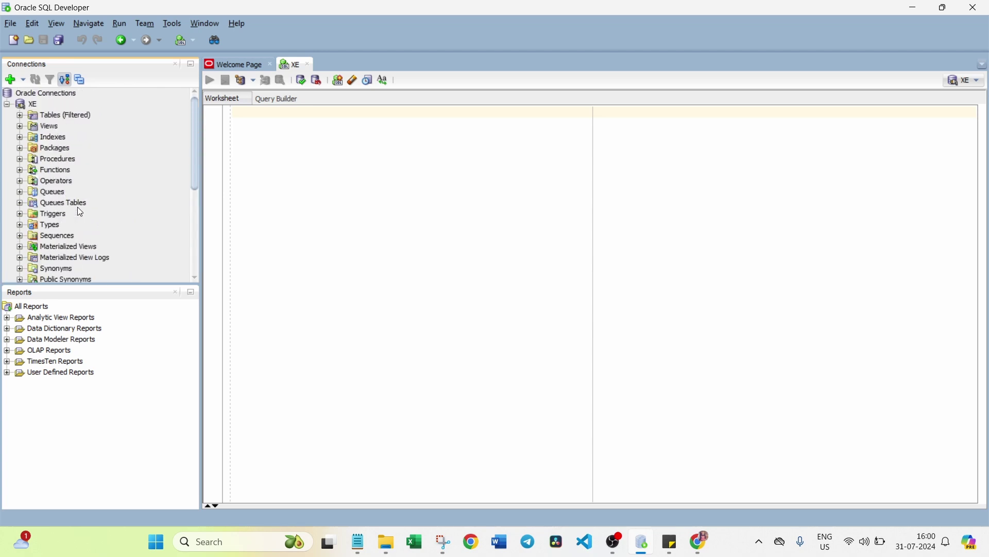
click(20, 115)
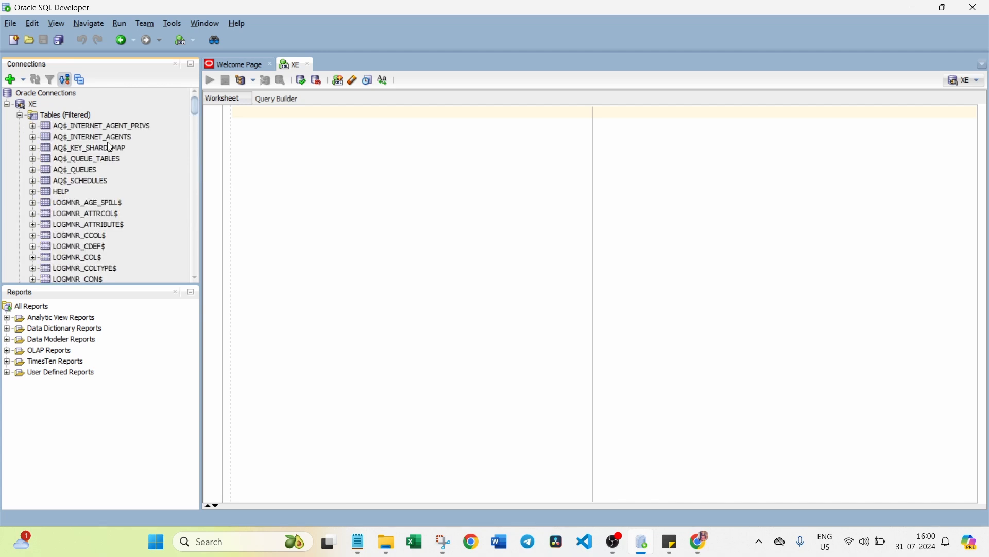
View the columns of the AQ$_INTERNET_AGENTS and AQ$_SCHEDULES tables
click(85, 137)
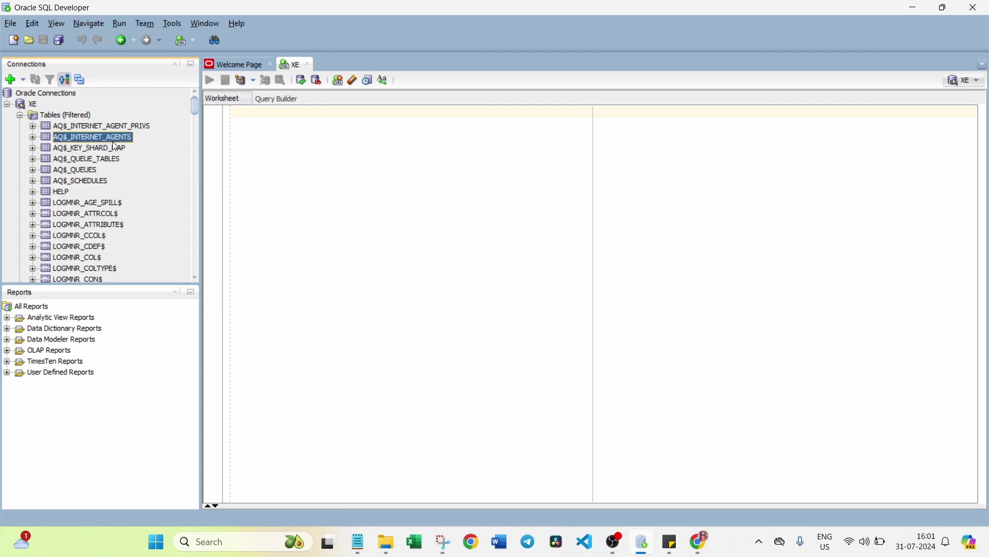
click(107, 179)
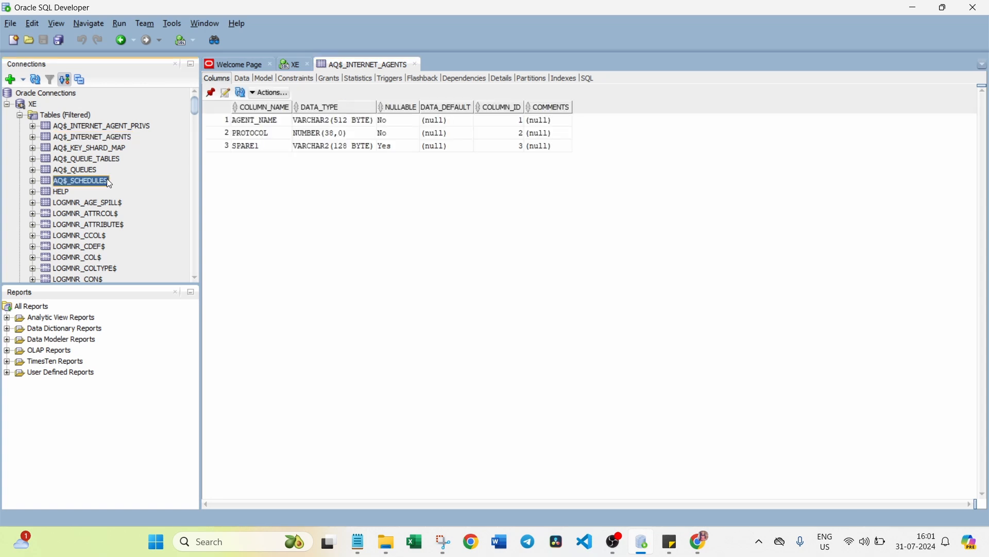